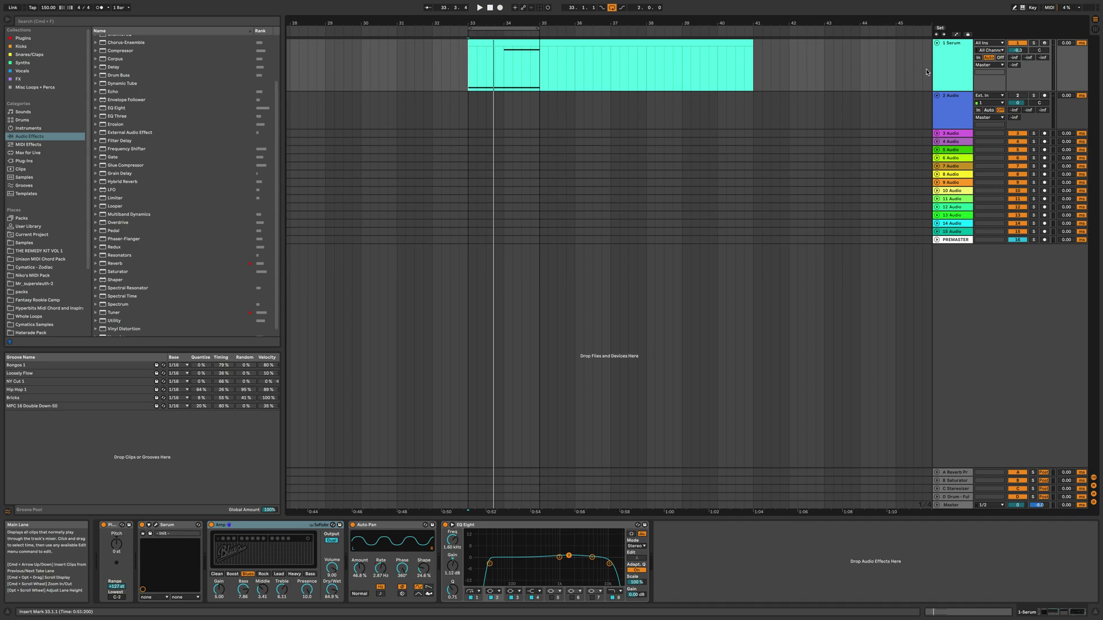
# - Look over the Serum track and device options, then select bars 33 to 35 of the Serum clip
pyautogui.rightClick(948, 63)
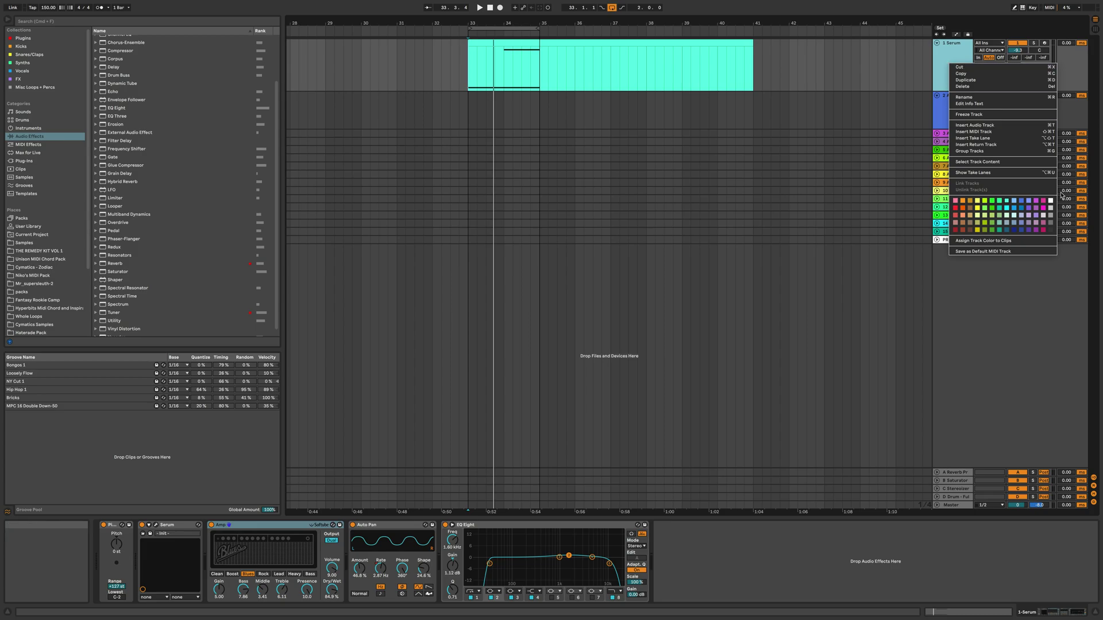
pyautogui.click(983, 251)
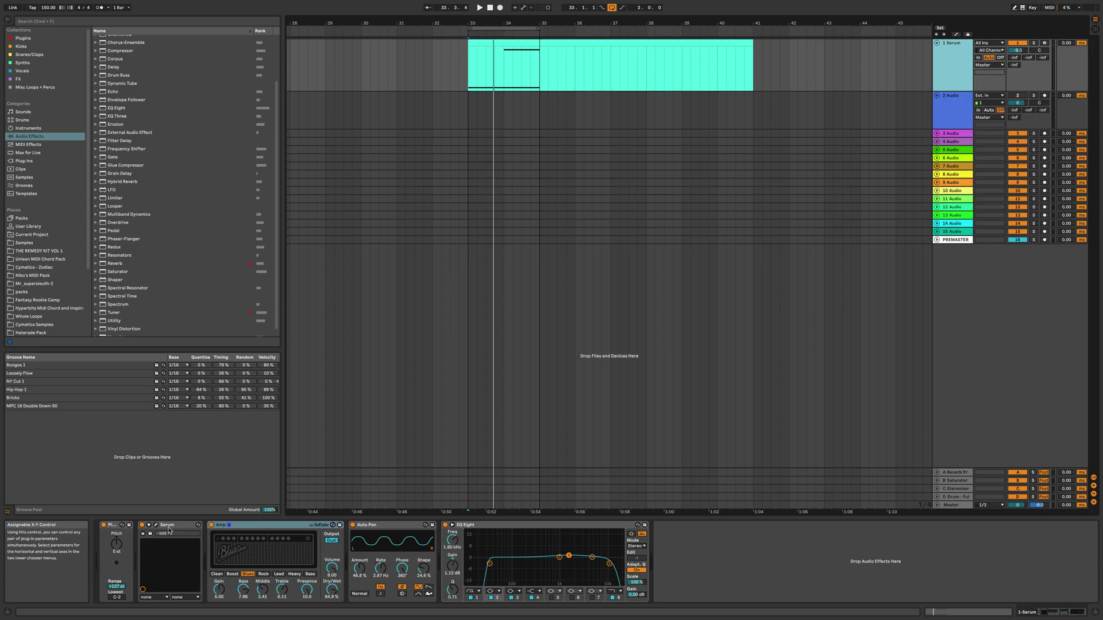
pyautogui.rightClick(169, 531)
pyautogui.click(190, 466)
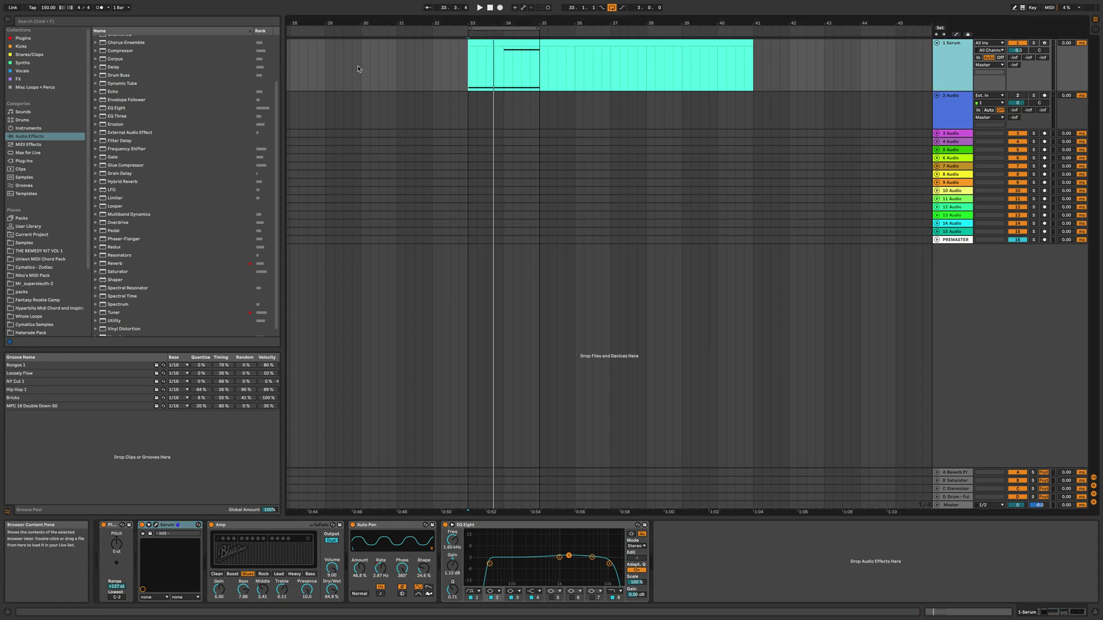
pyautogui.moveTo(469, 68); pyautogui.dragTo(547, 76)
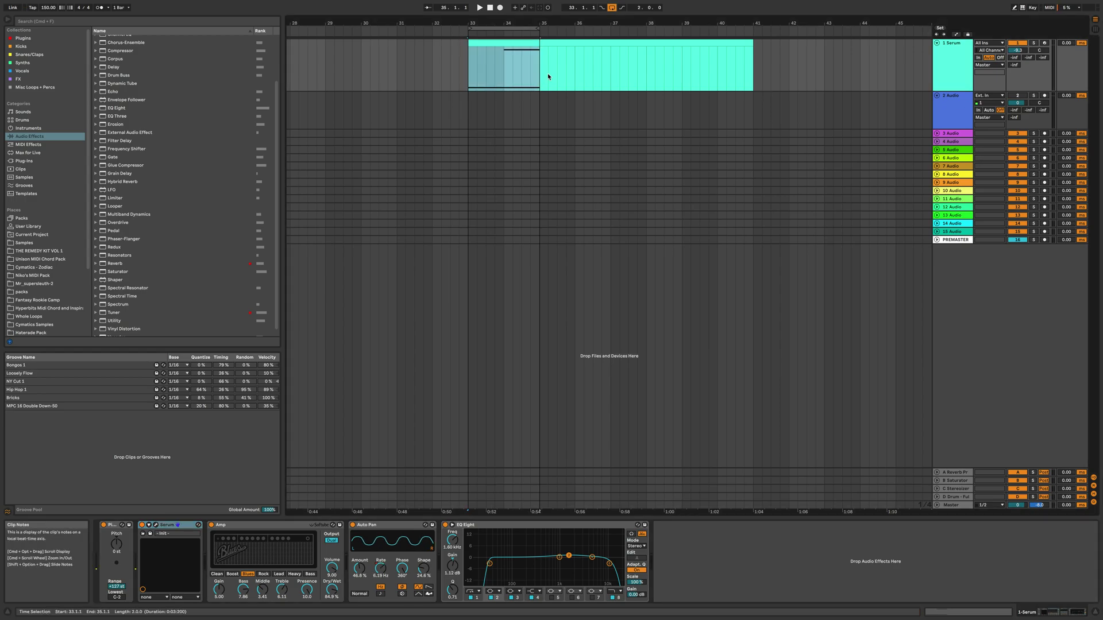
# - Add the info text 'This is a nasty Reese' to the Serum track
pyautogui.rightClick(953, 63)
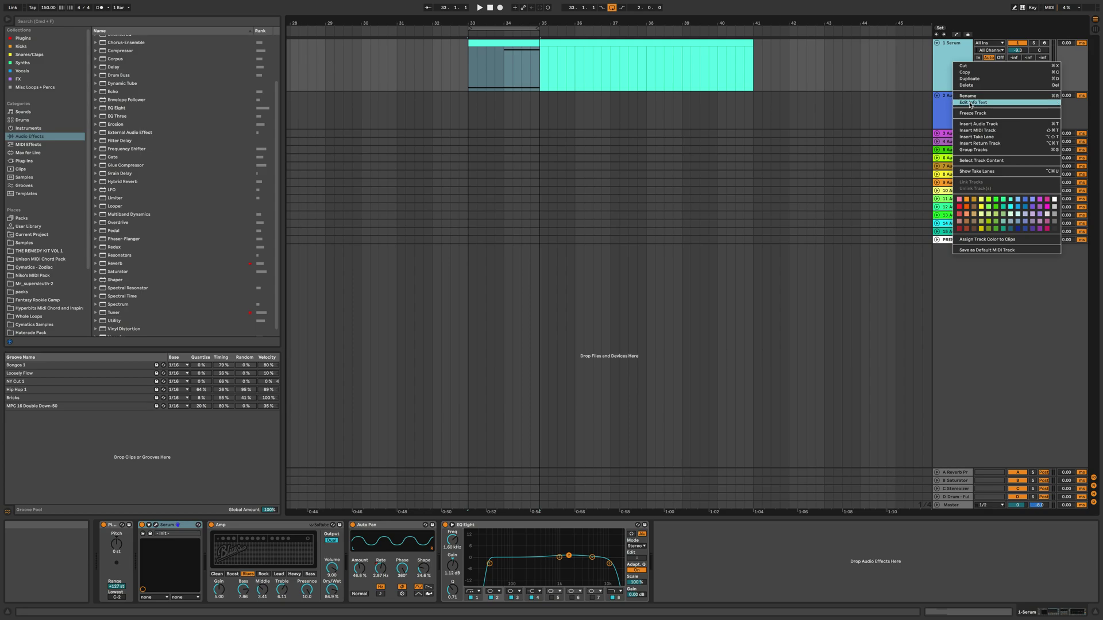
pyautogui.click(970, 103)
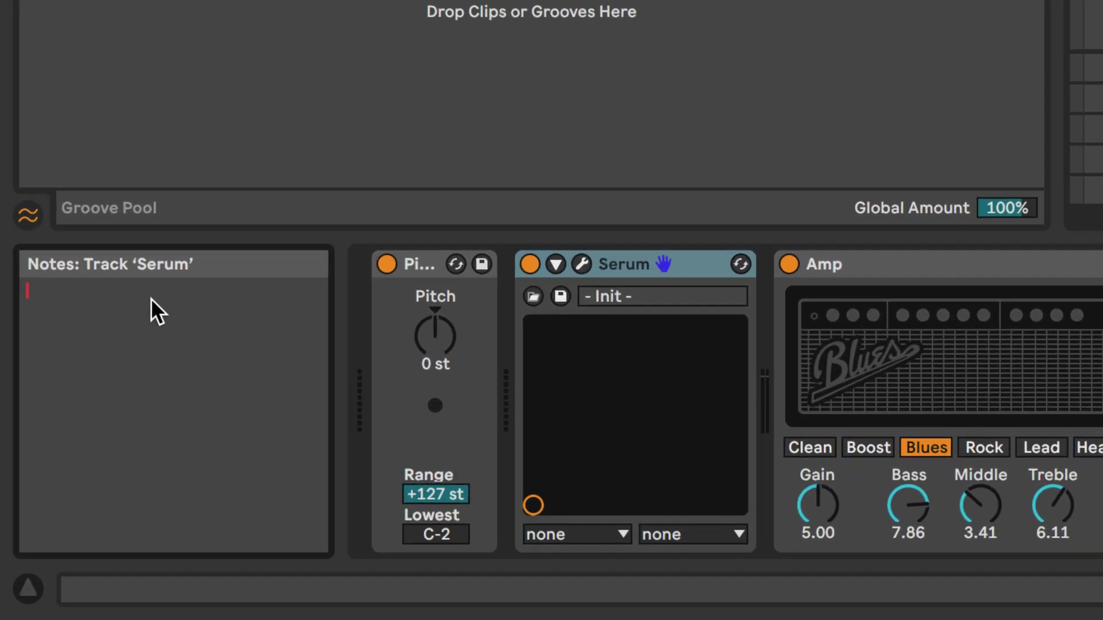
pyautogui.write('This is a nasty ')
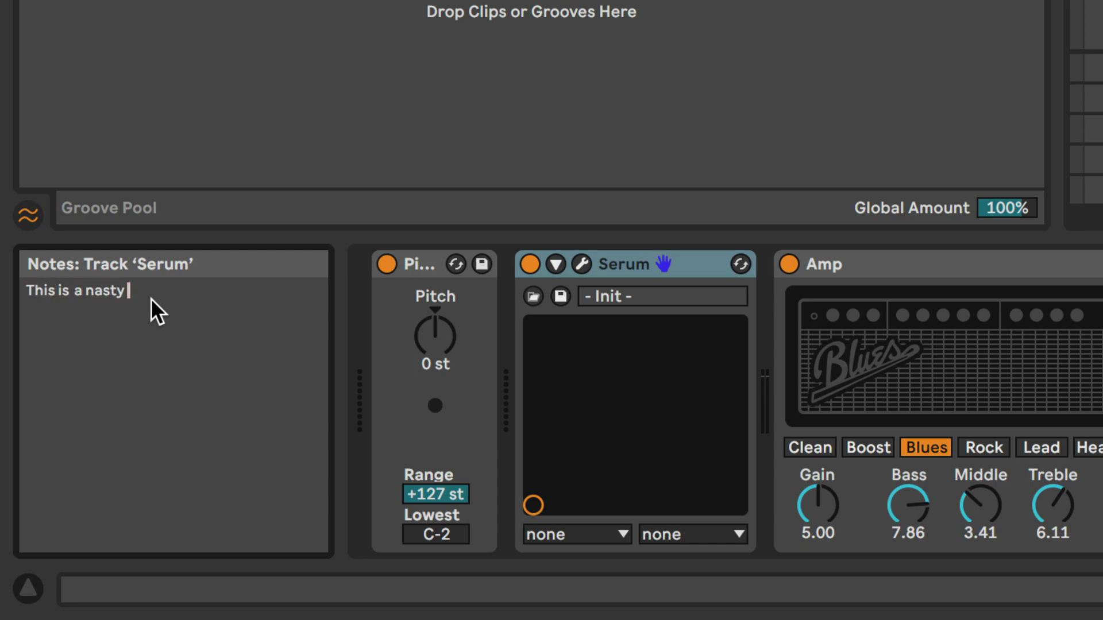
pyautogui.write('Reese')
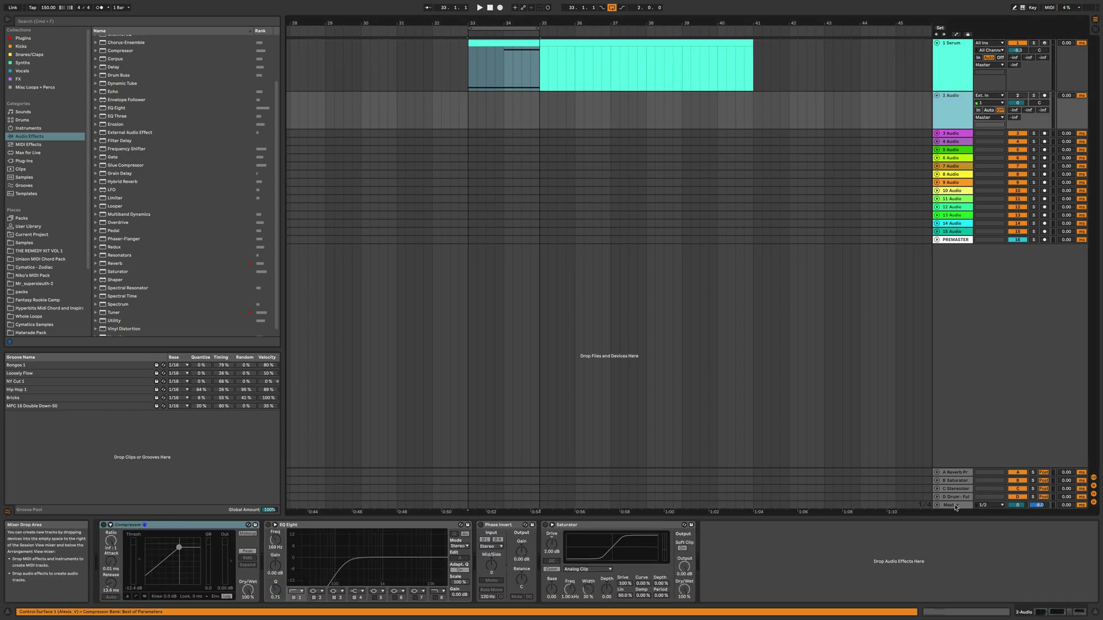
# - View the Master track's devices and note, then reselect the 1 Serum track's chain
pyautogui.click(956, 507)
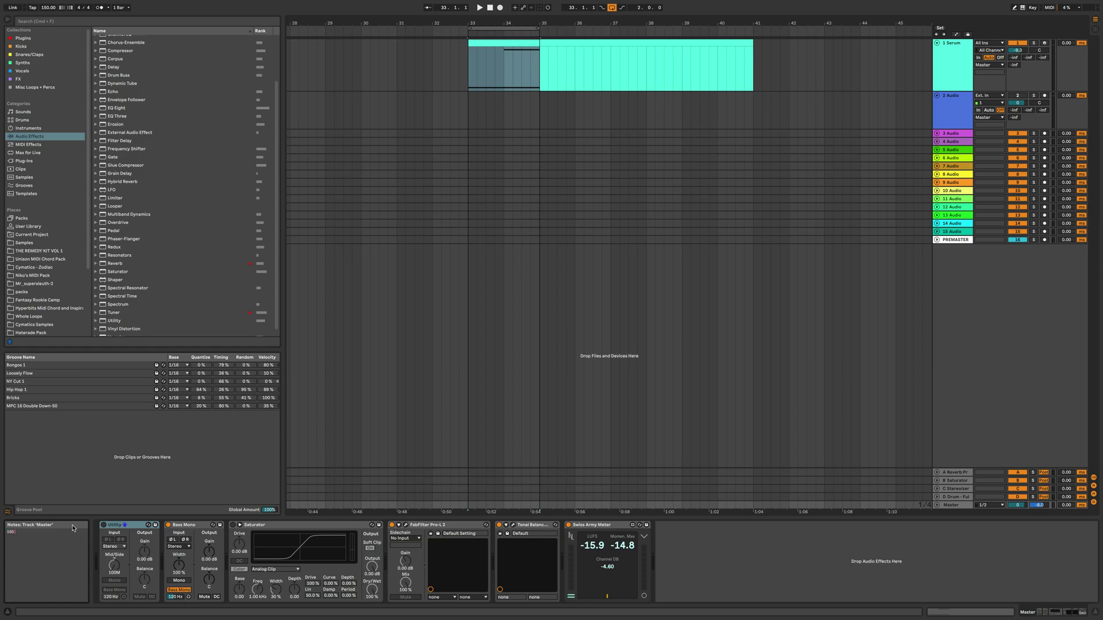
pyautogui.press('Up')
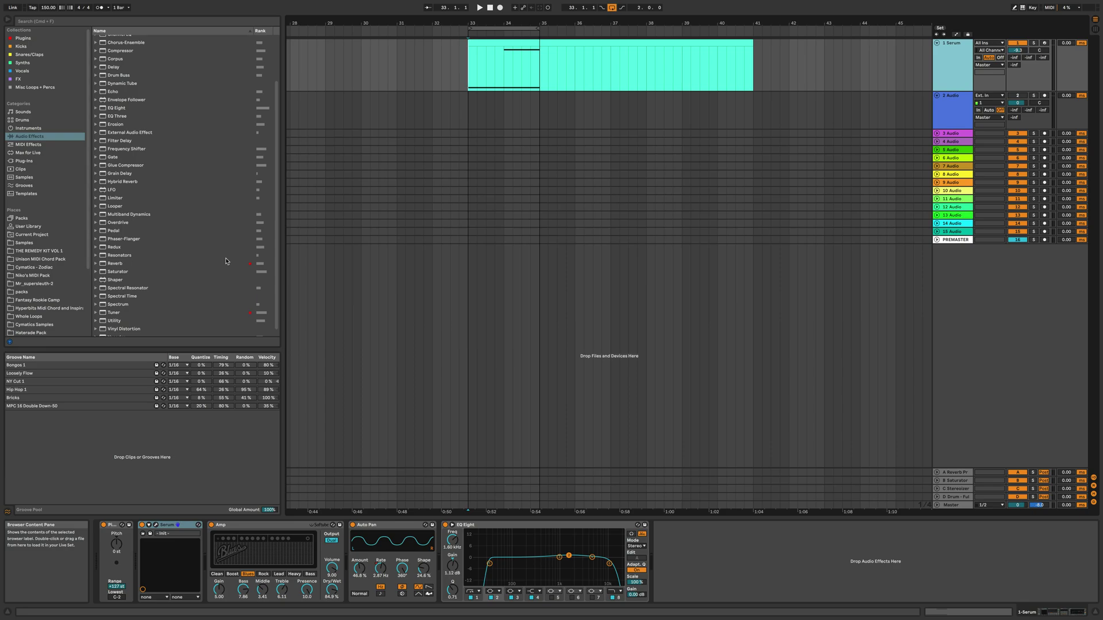
# - Add a Chorus-Ensemble after EQ Eight, list its presets, then delete the device
pyautogui.scroll(2, 114, 58)
pyautogui.moveTo(114, 58); pyautogui.dragTo(697, 529)
pyautogui.click(697, 526)
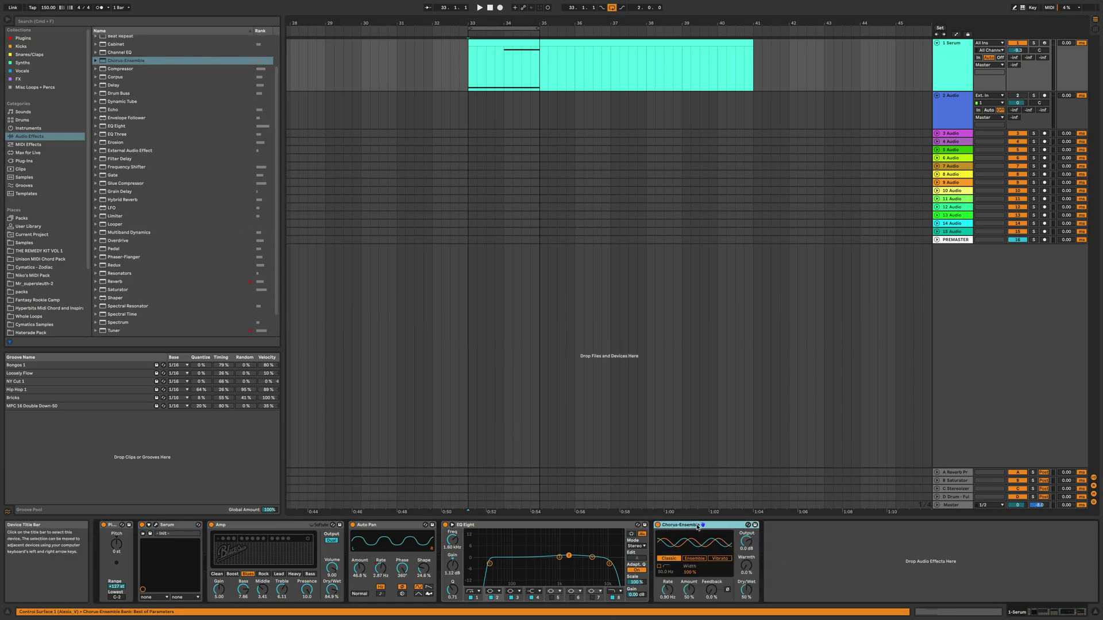
pyautogui.click(95, 61)
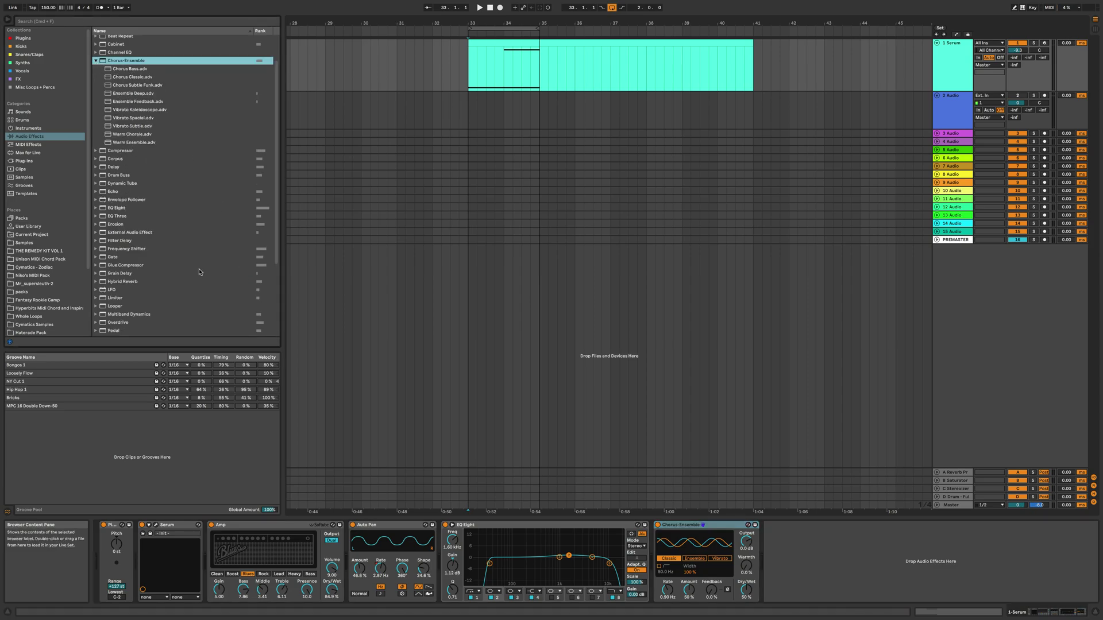
pyautogui.click(713, 527)
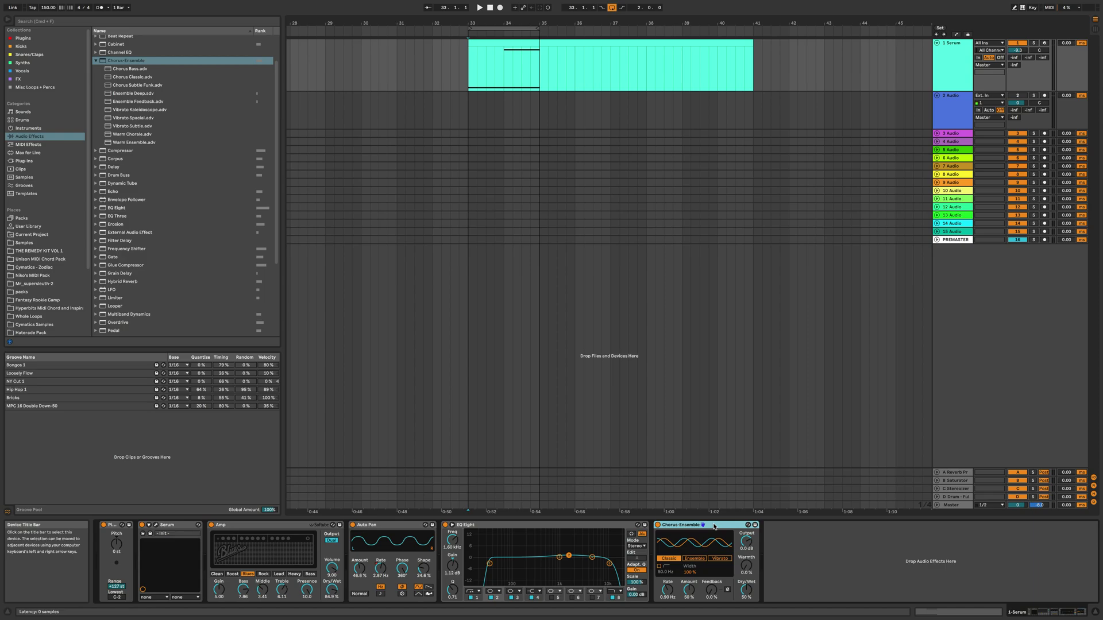
pyautogui.press('Delete')
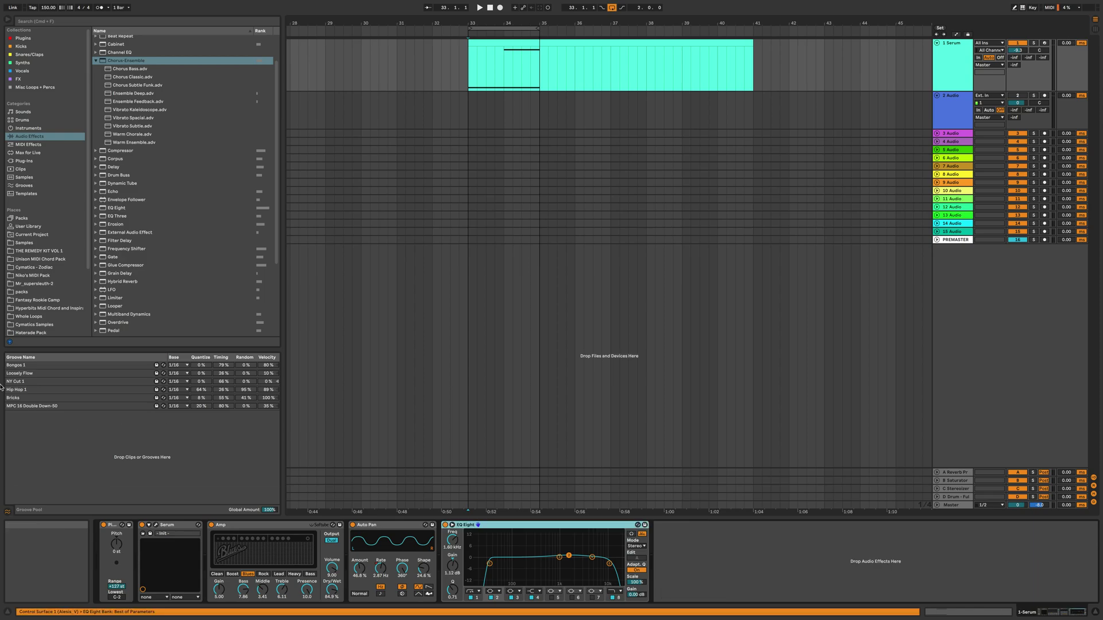
# - Insert the legacy Yo Man! chorus from Core Library Audio Effects between Auto Pan and EQ Eight
pyautogui.click(12, 218)
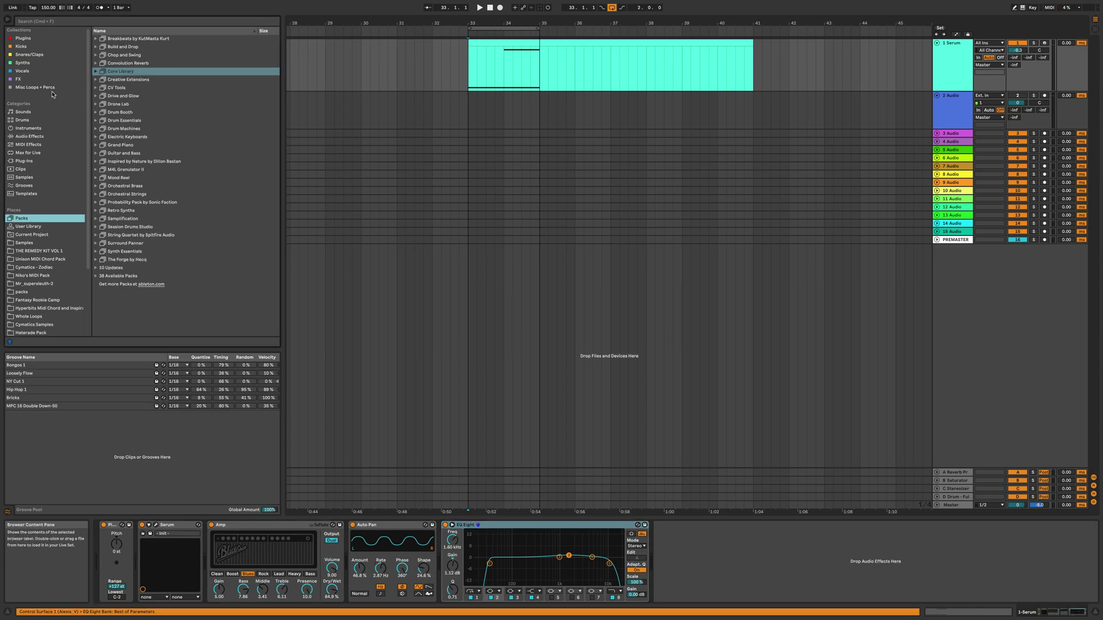
pyautogui.click(94, 71)
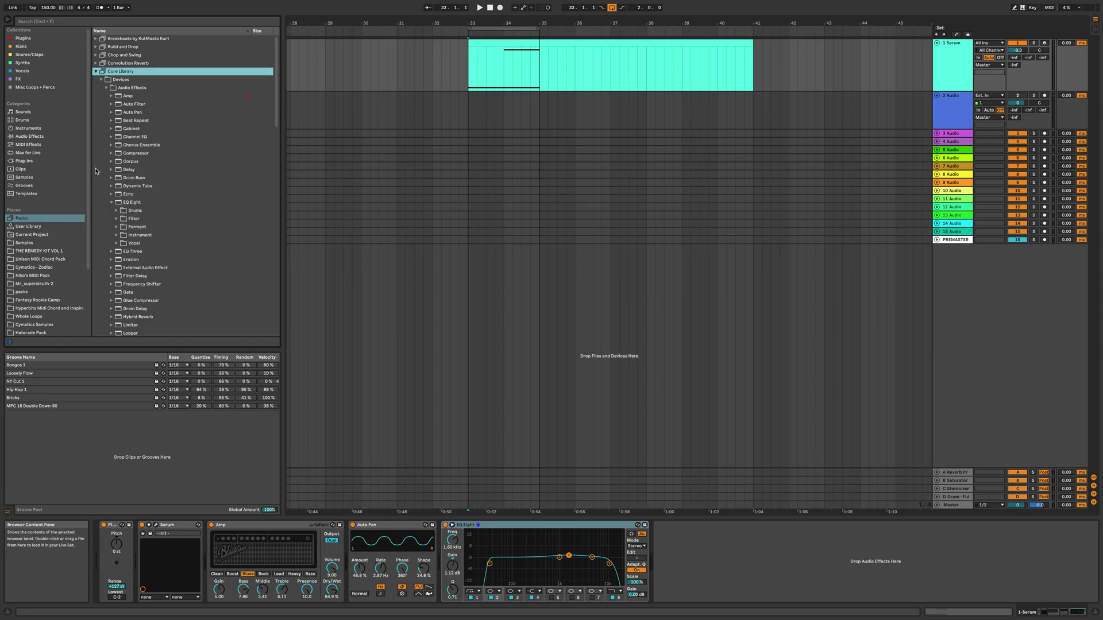
pyautogui.click(106, 87)
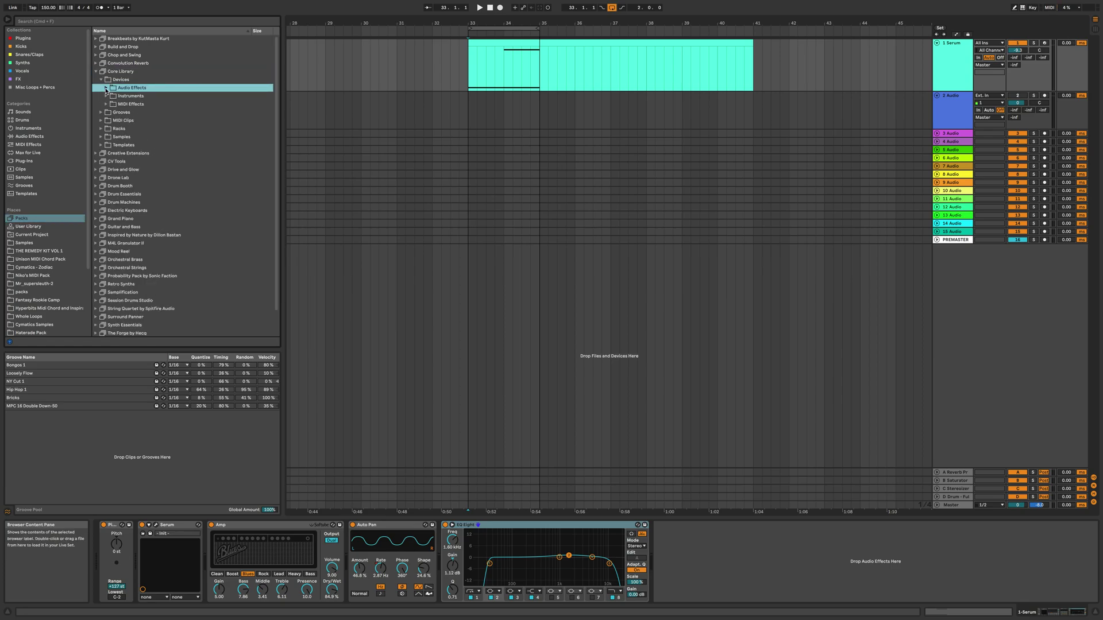
pyautogui.click(106, 87)
pyautogui.scroll(-10, 109, 201)
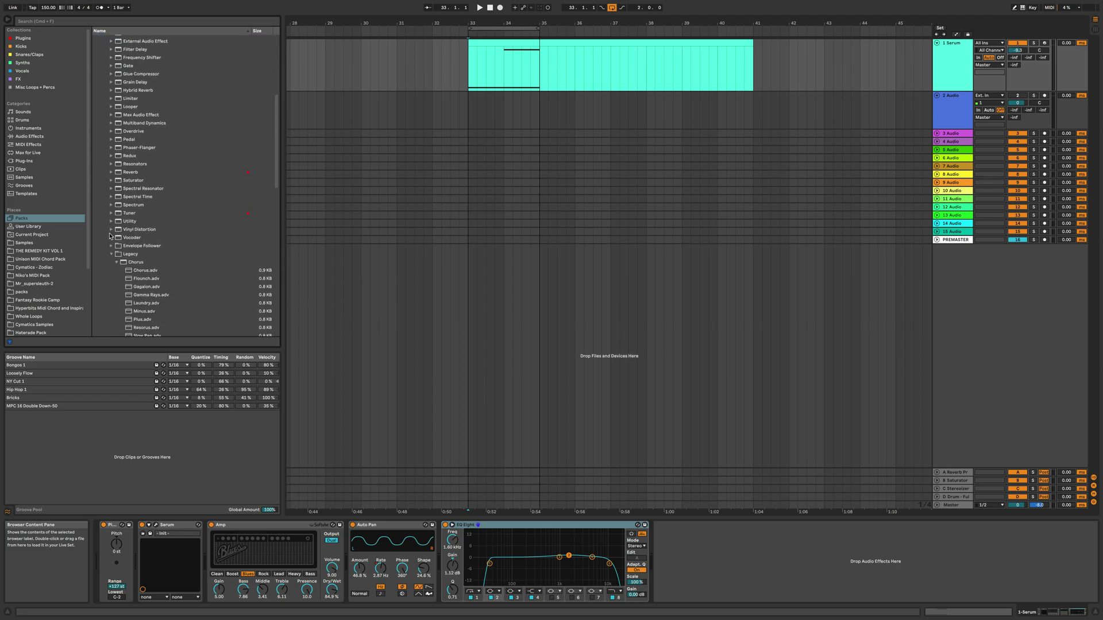
pyautogui.scroll(-5, 113, 218)
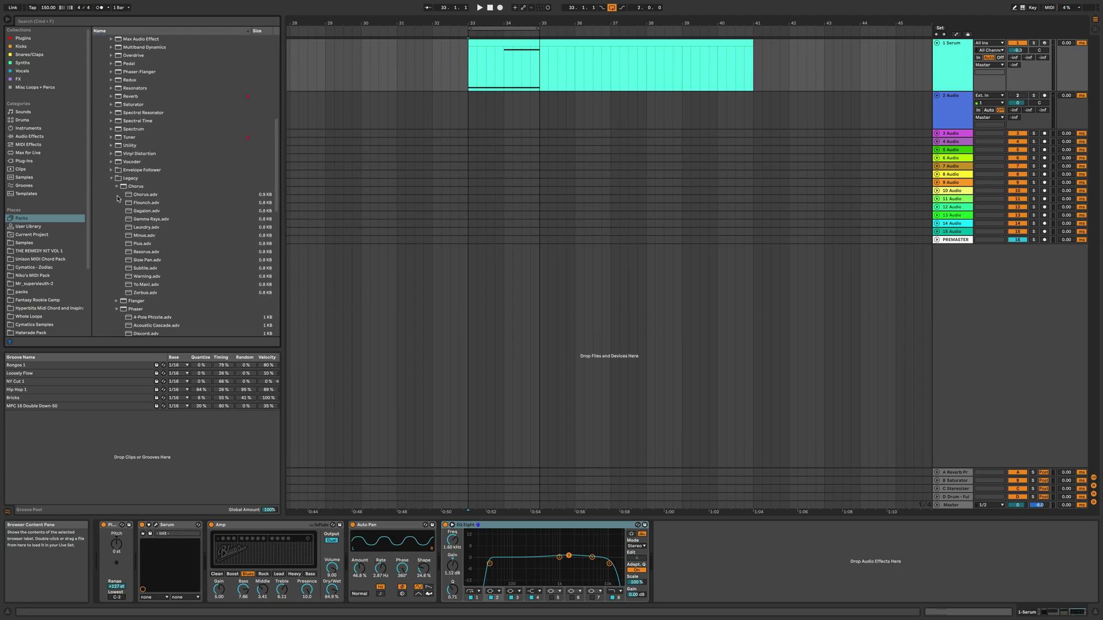
pyautogui.scroll(-3, 124, 207)
pyautogui.click(139, 244)
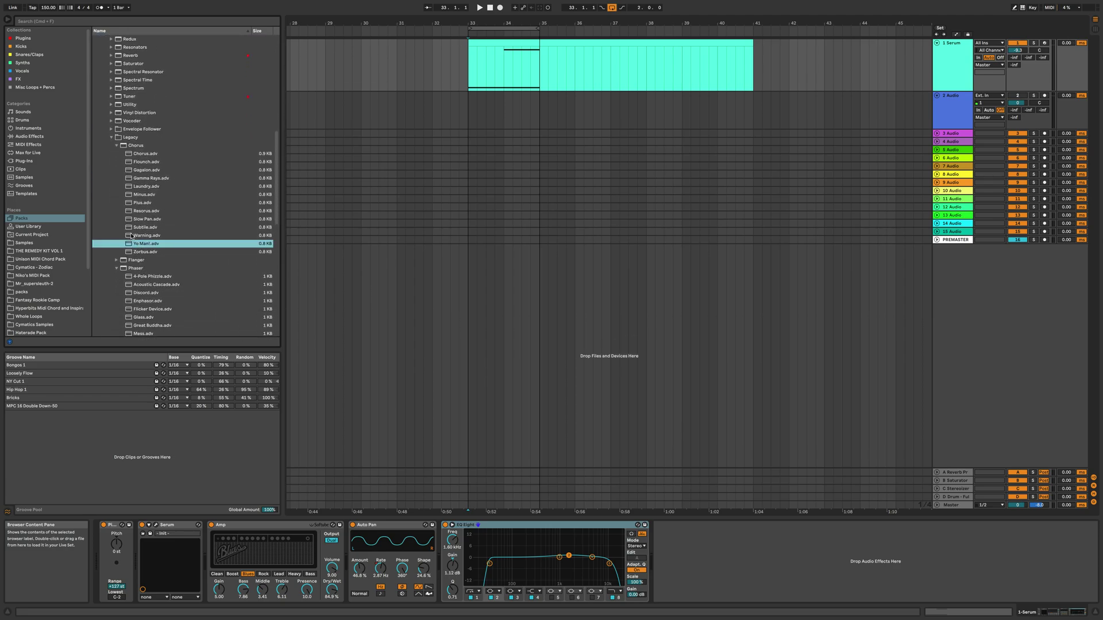
pyautogui.moveTo(136, 253); pyautogui.dragTo(440, 581)
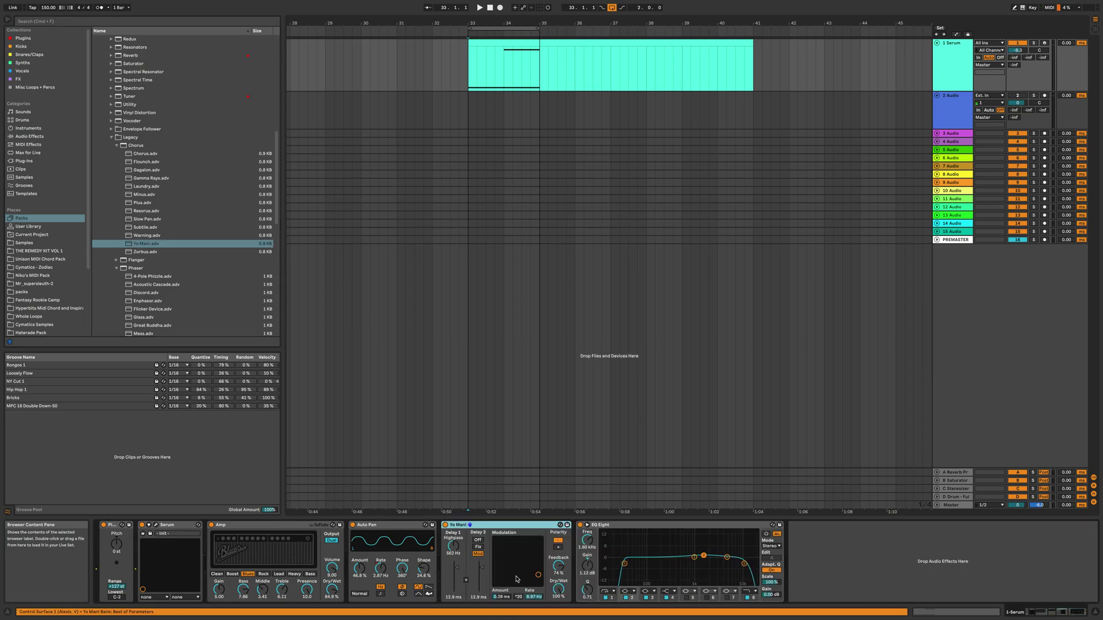
# - Lower the Yo Man! modulation amount and rate, audition it, and stop playback
pyautogui.moveTo(534, 583); pyautogui.dragTo(517, 586)
pyautogui.press('space')
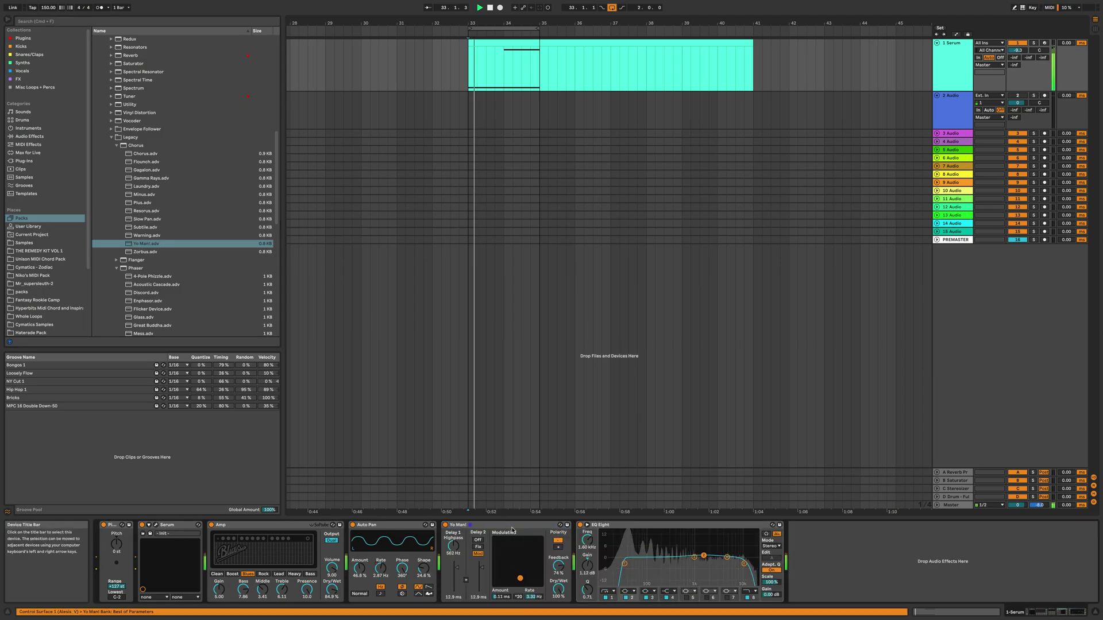
pyautogui.click(513, 528)
pyautogui.press('space')
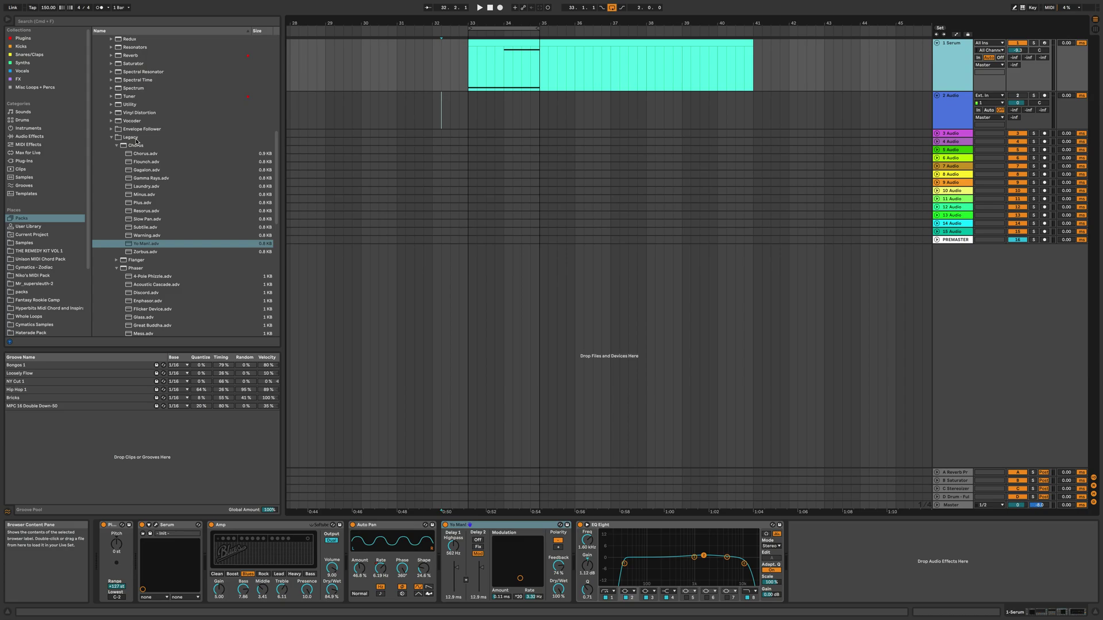
pyautogui.scroll(3, 127, 90)
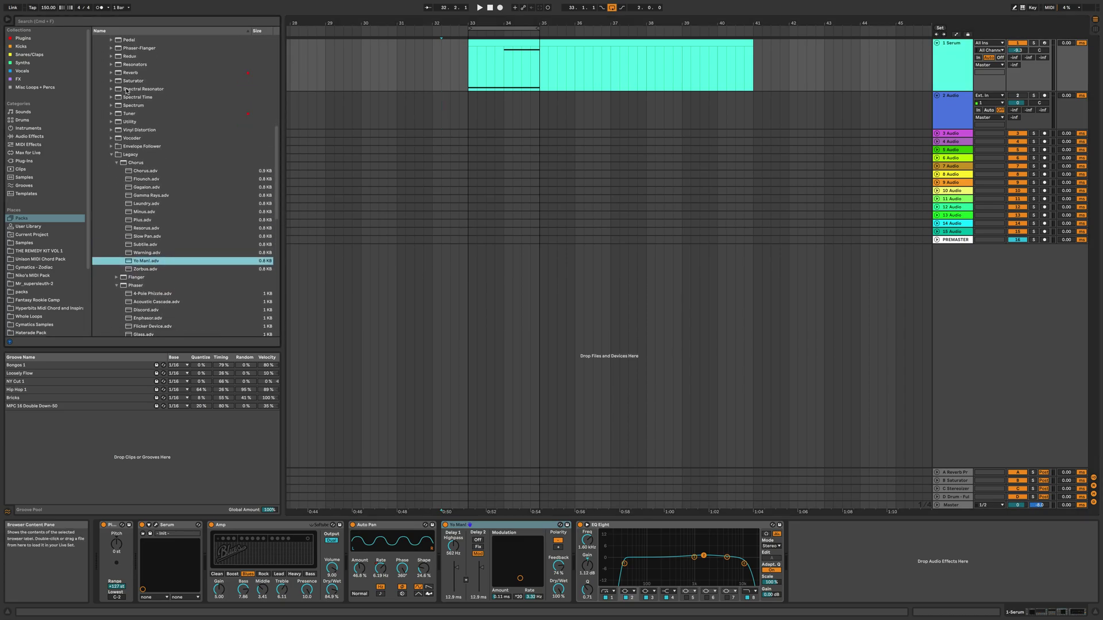
pyautogui.scroll(2, 127, 91)
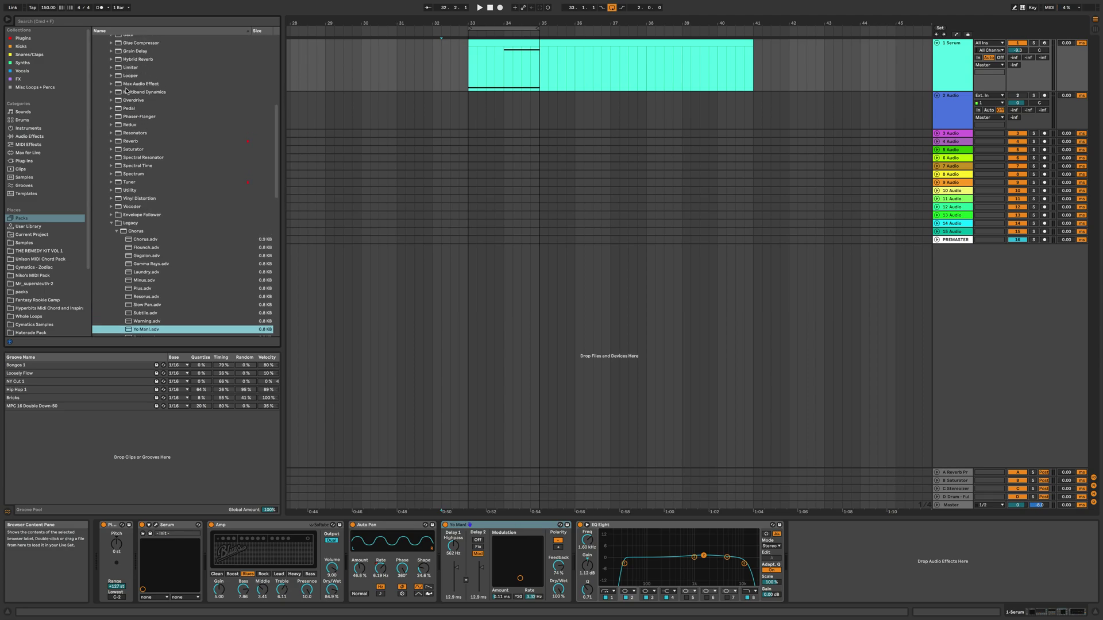
# - Freeze the Serum track and copy its frozen clip onto track 2 as audio, then play it
pyautogui.rightClick(953, 57)
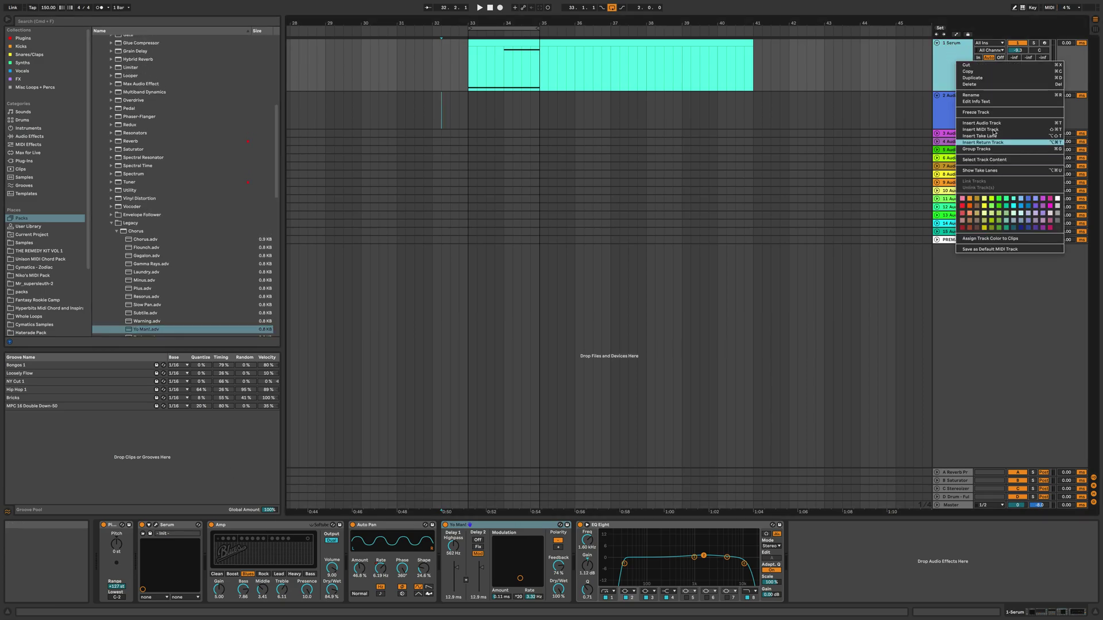
pyautogui.click(554, 107)
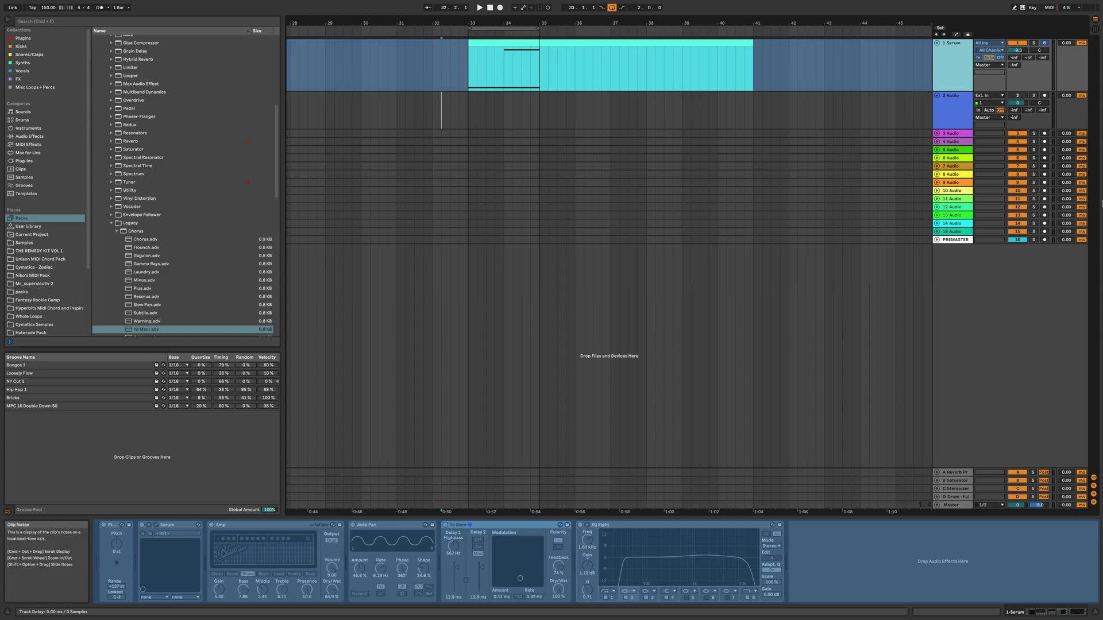
pyautogui.click(494, 41)
pyautogui.moveTo(495, 80); pyautogui.dragTo(503, 115)
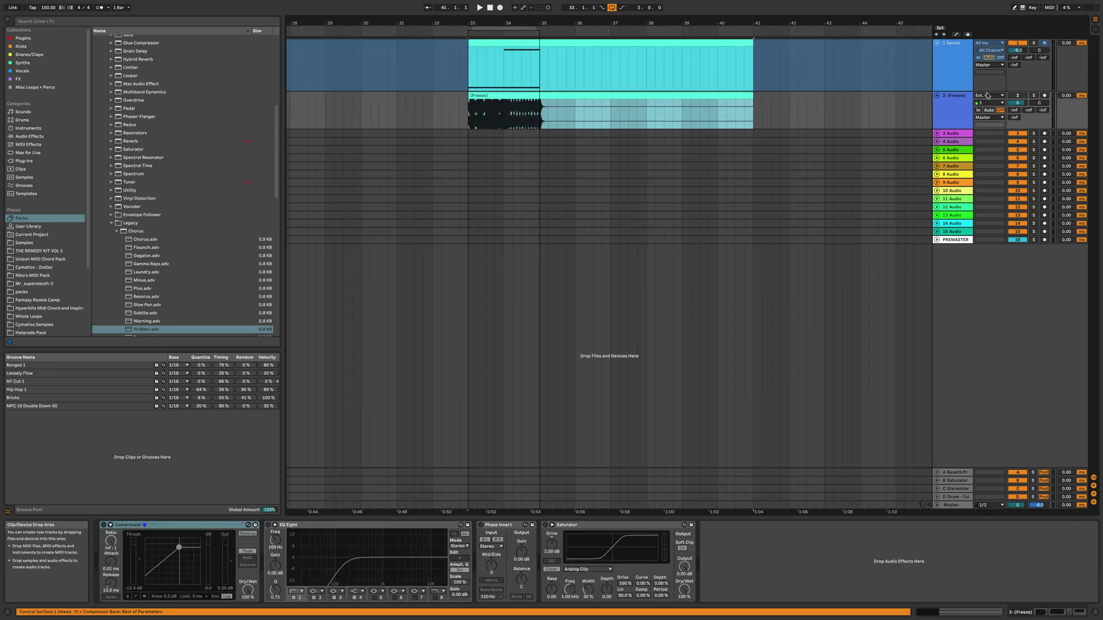
pyautogui.press('space')
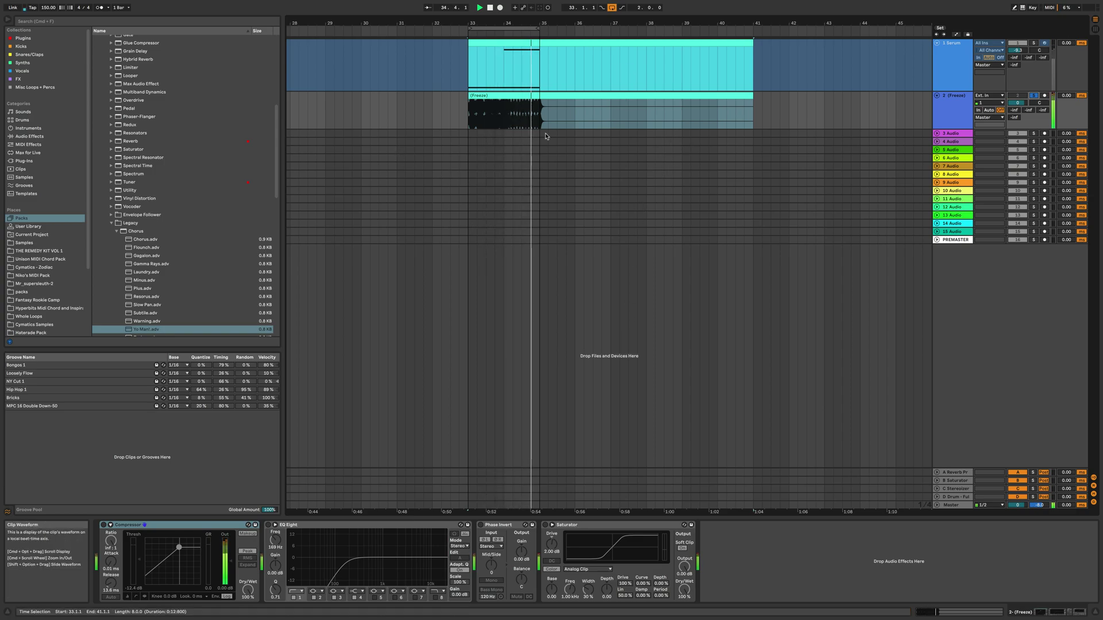
pyautogui.click(478, 96)
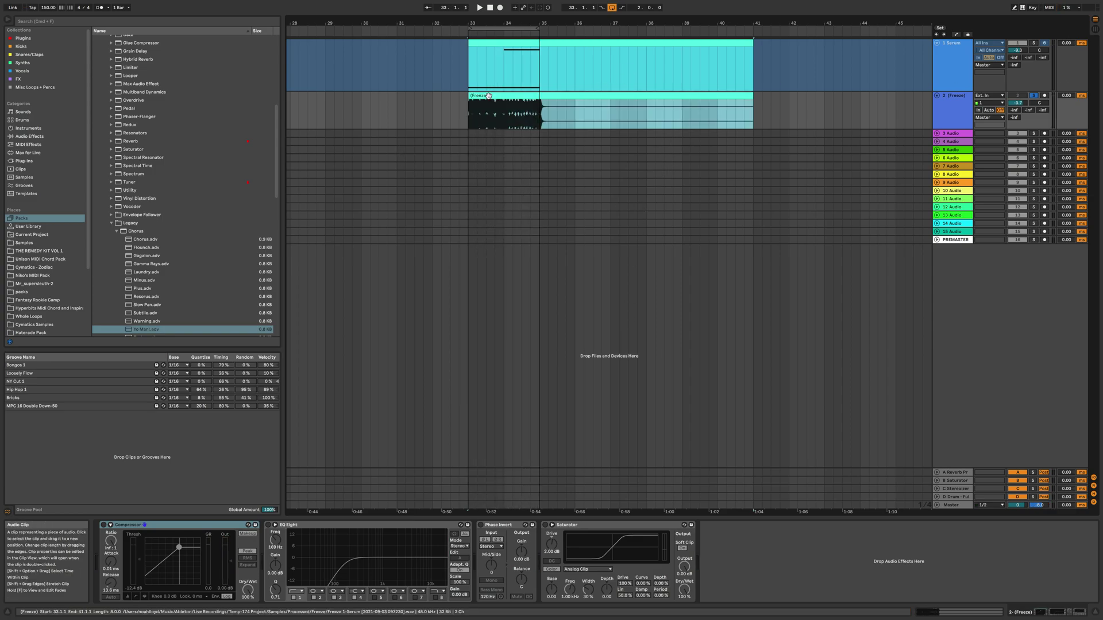
# - Open the frozen clip's sample in Manage Sample File and start hot-swapping it
pyautogui.doubleClick(482, 96)
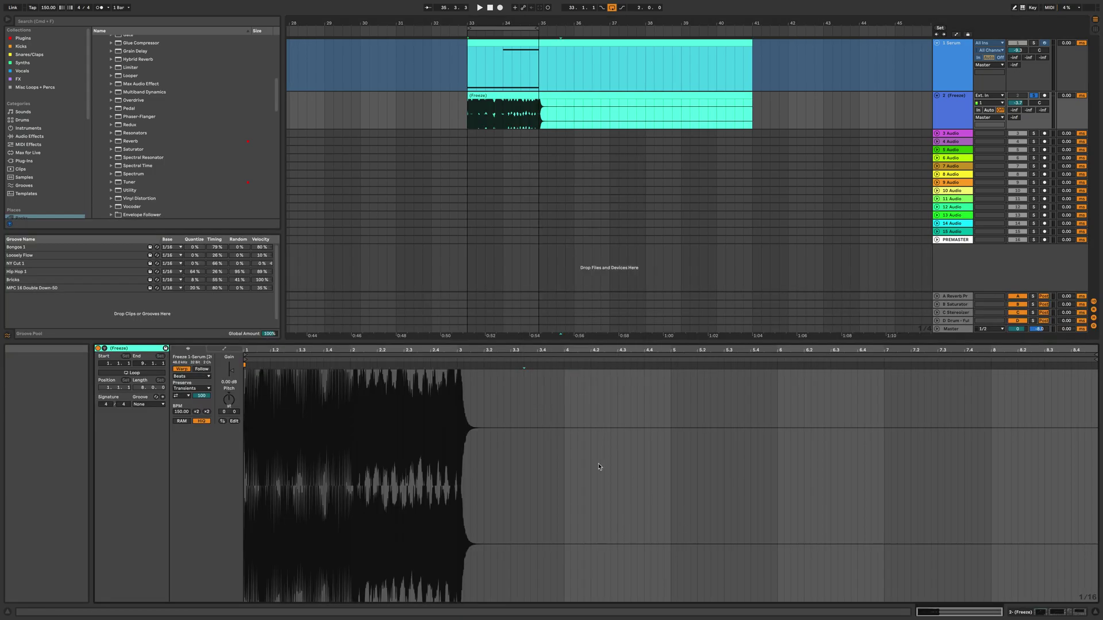
pyautogui.rightClick(543, 407)
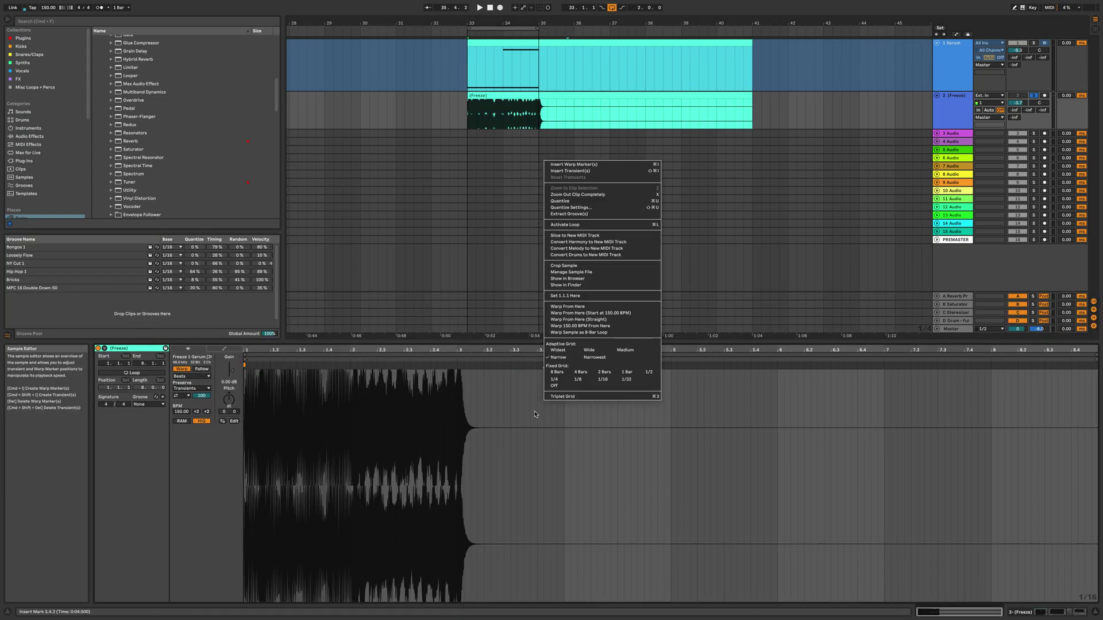
pyautogui.click(562, 273)
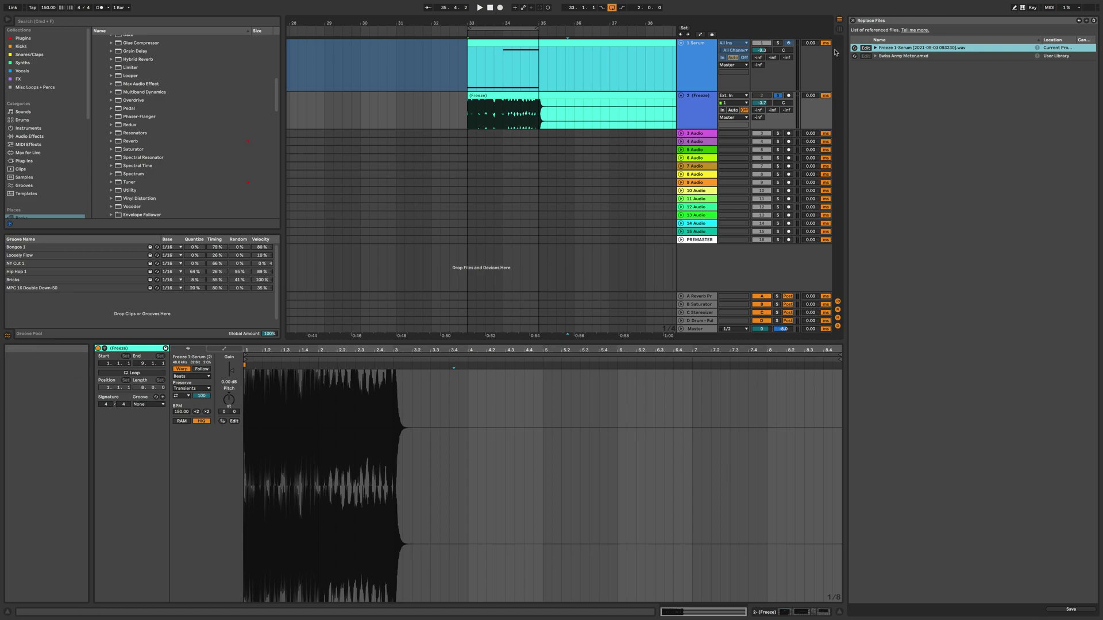
pyautogui.moveTo(893, 49)
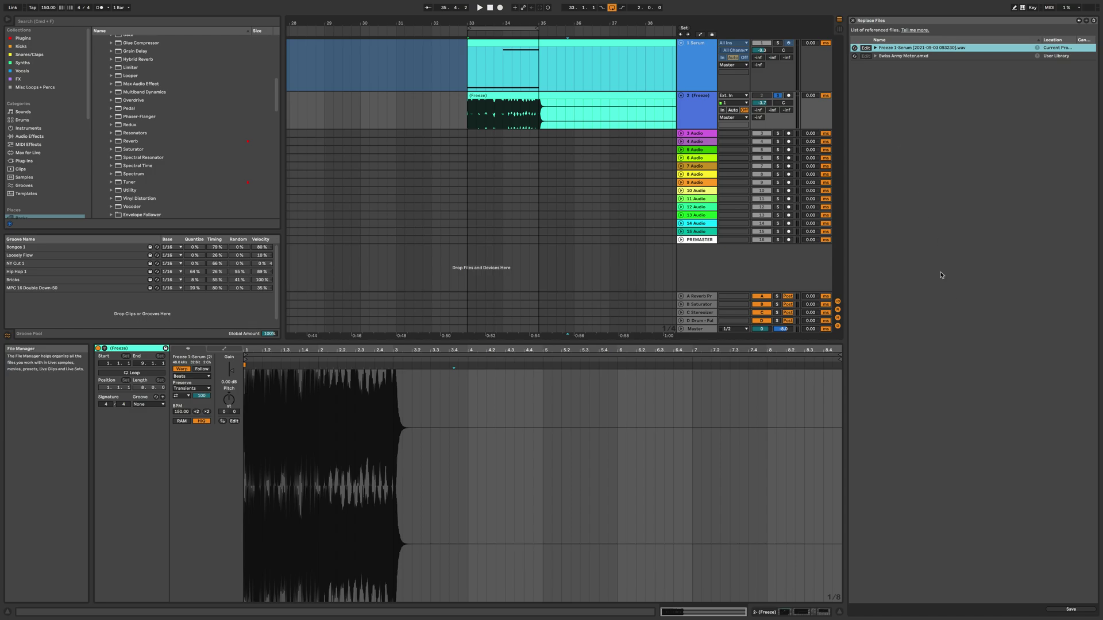
pyautogui.click(854, 47)
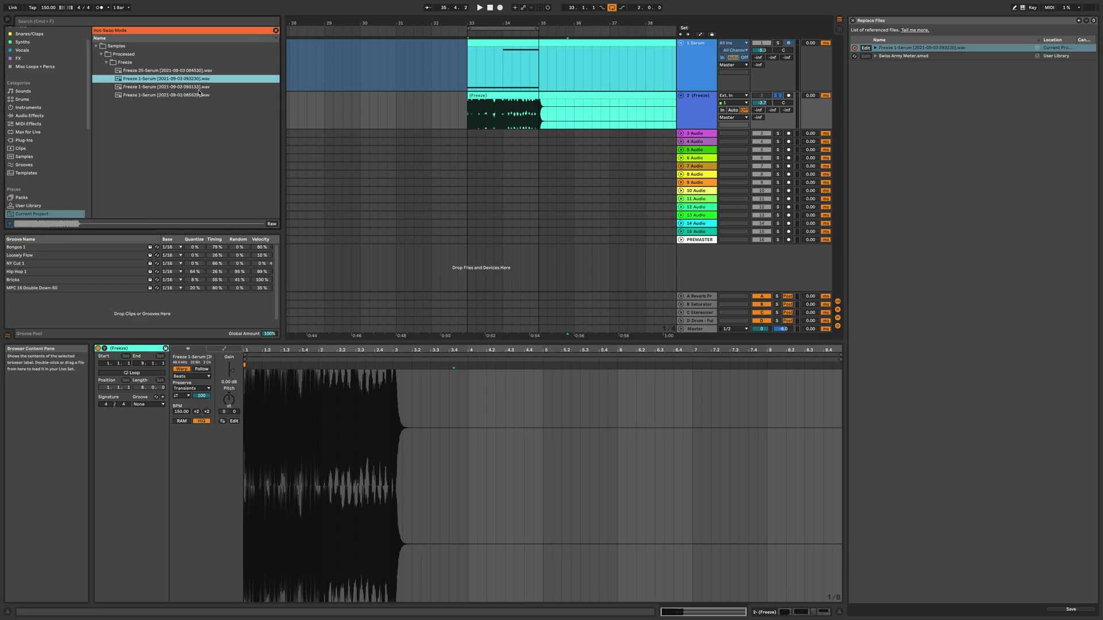
# - Browse the Samples folder for a replacement, then close the panel and return to the Serum devices
pyautogui.scroll(-2, 38, 125)
pyautogui.scroll(-5, 37, 125)
pyautogui.click(32, 160)
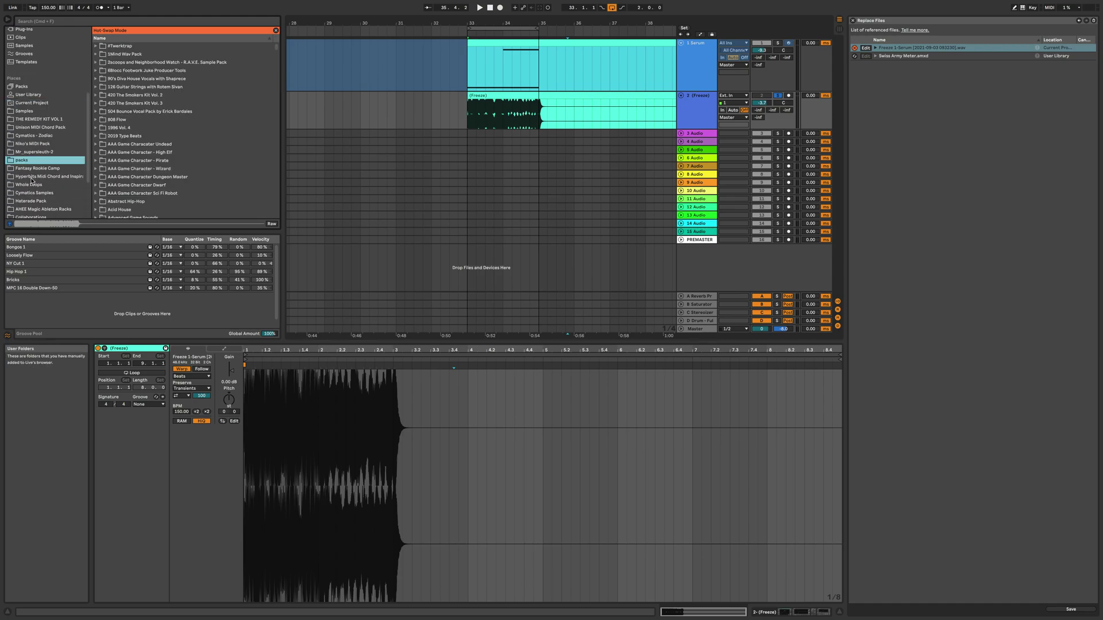
pyautogui.click(24, 111)
pyautogui.scroll(5, 79, 129)
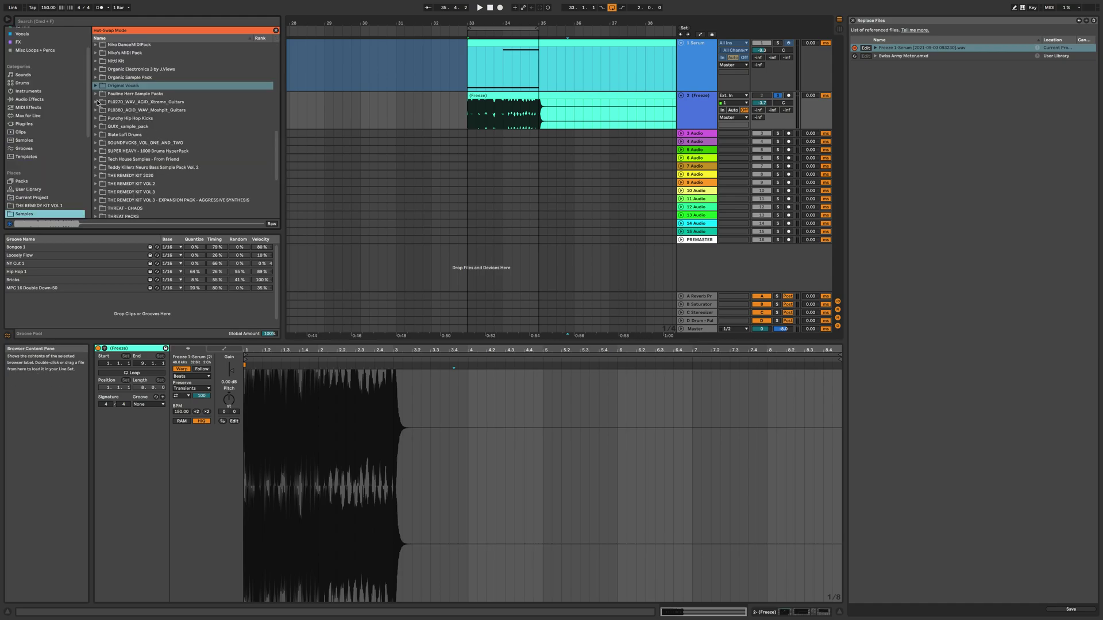
pyautogui.click(853, 20)
pyautogui.click(945, 80)
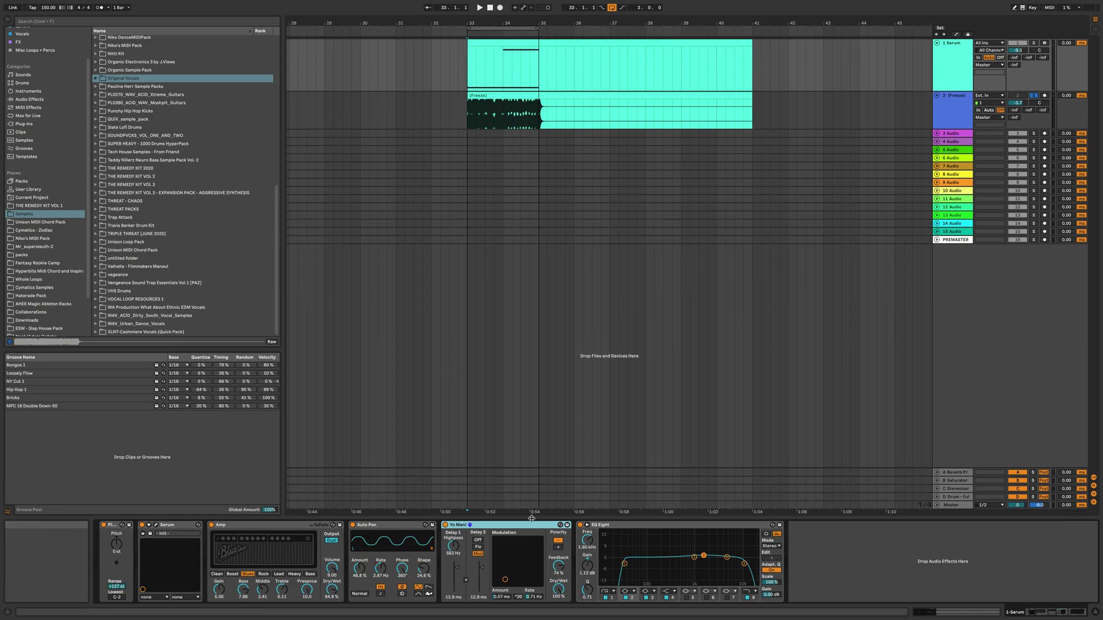
pyautogui.click(578, 525)
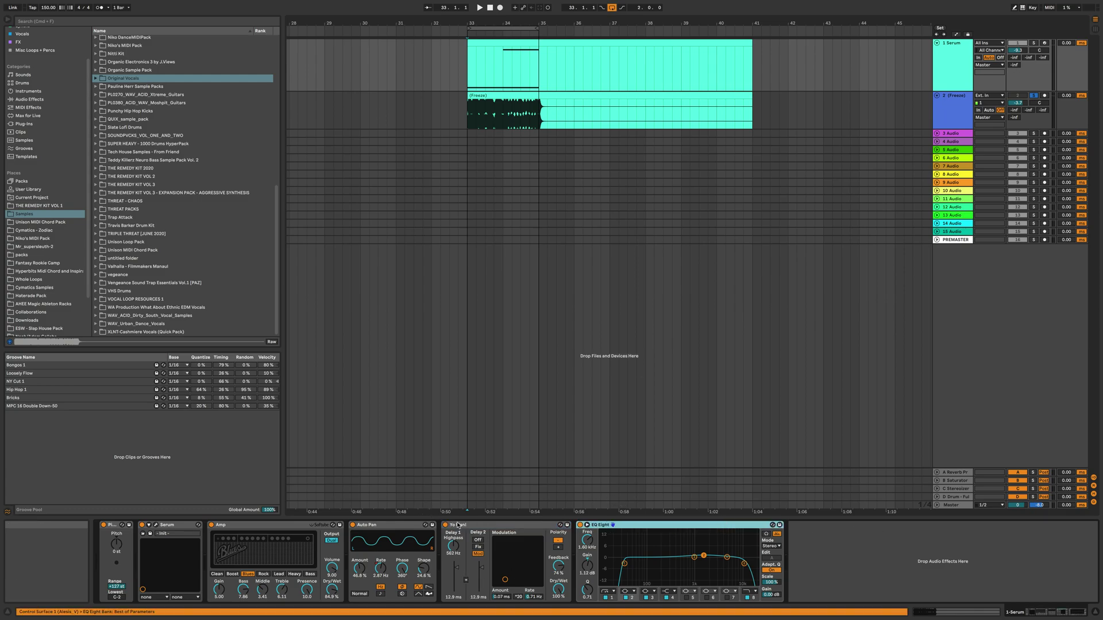
pyautogui.click(560, 525)
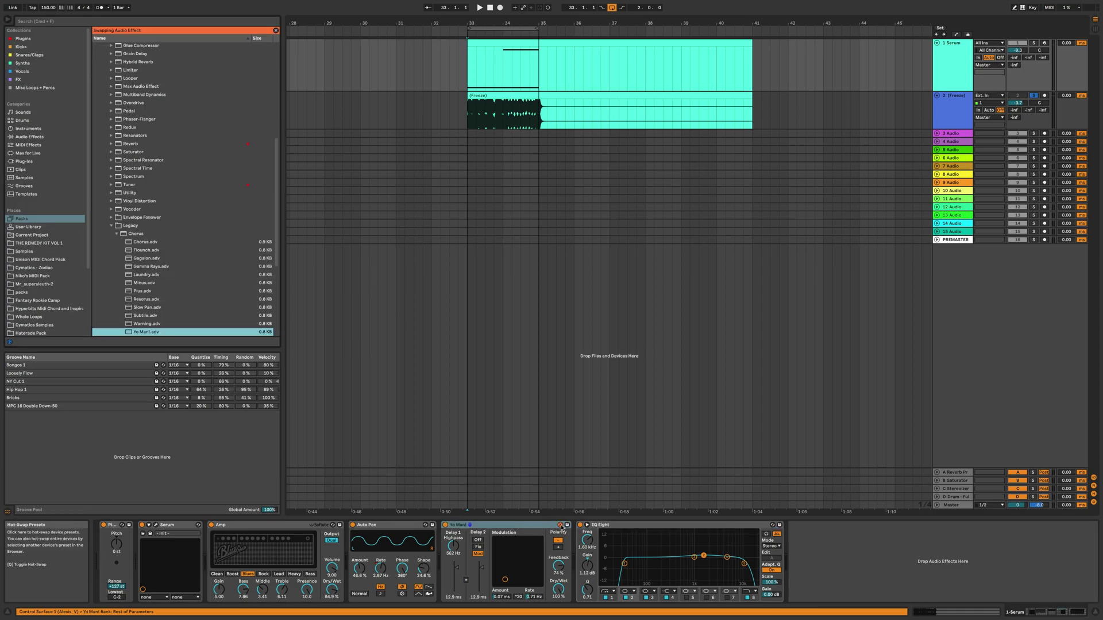
pyautogui.click(560, 525)
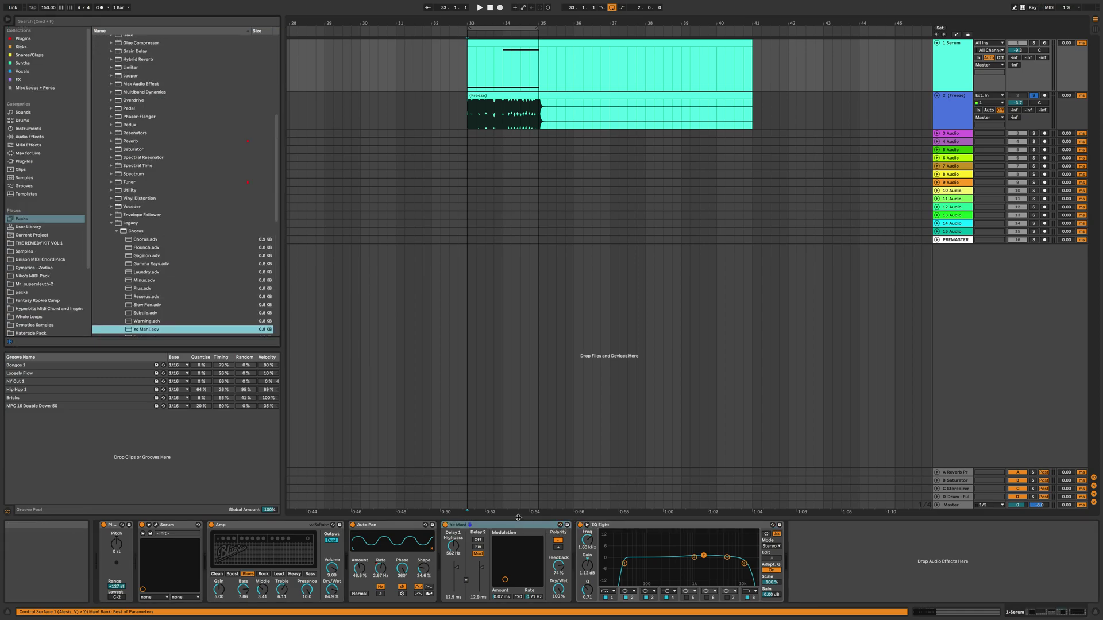
pyautogui.press('q')
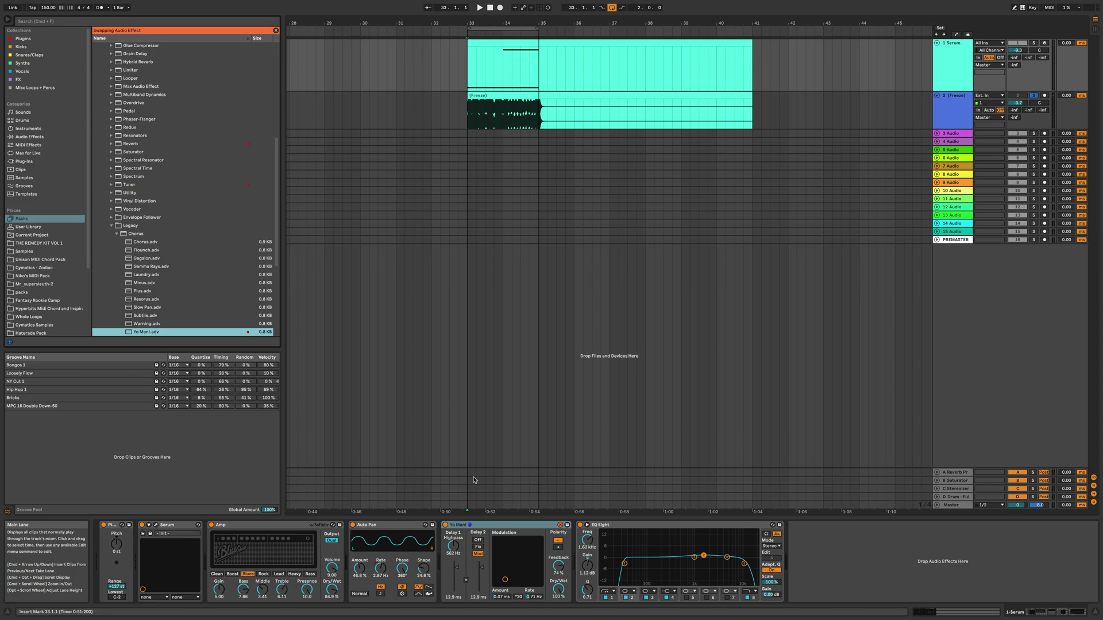
pyautogui.press('Up')
pyautogui.press('Up')
pyautogui.press('Up')
pyautogui.press('Up')
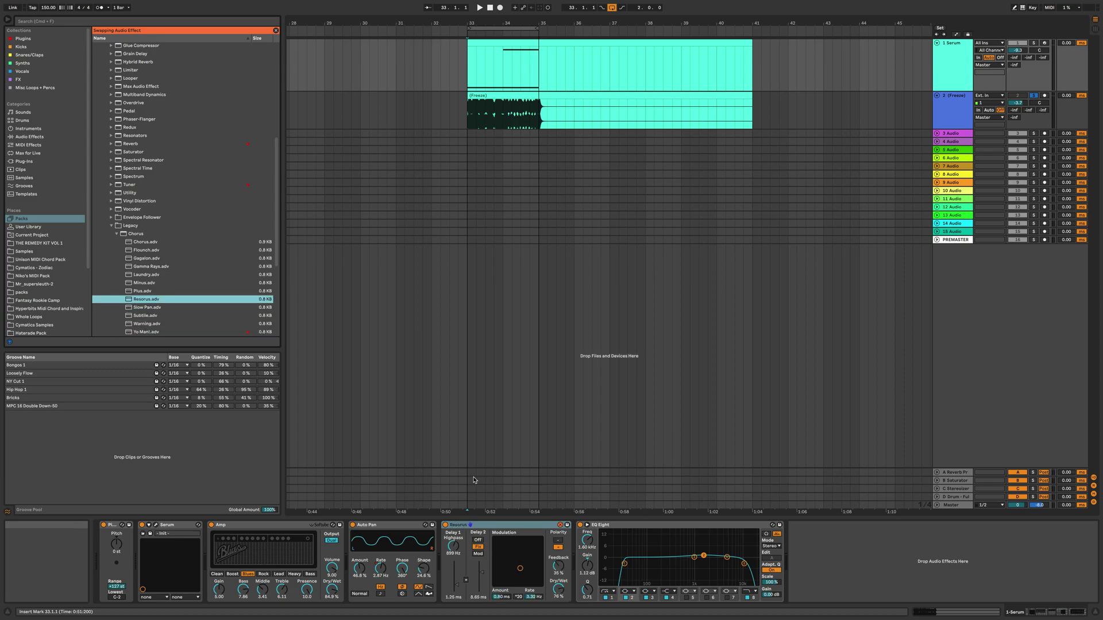
pyautogui.press('Up')
pyautogui.press('Up')
pyautogui.click(278, 525)
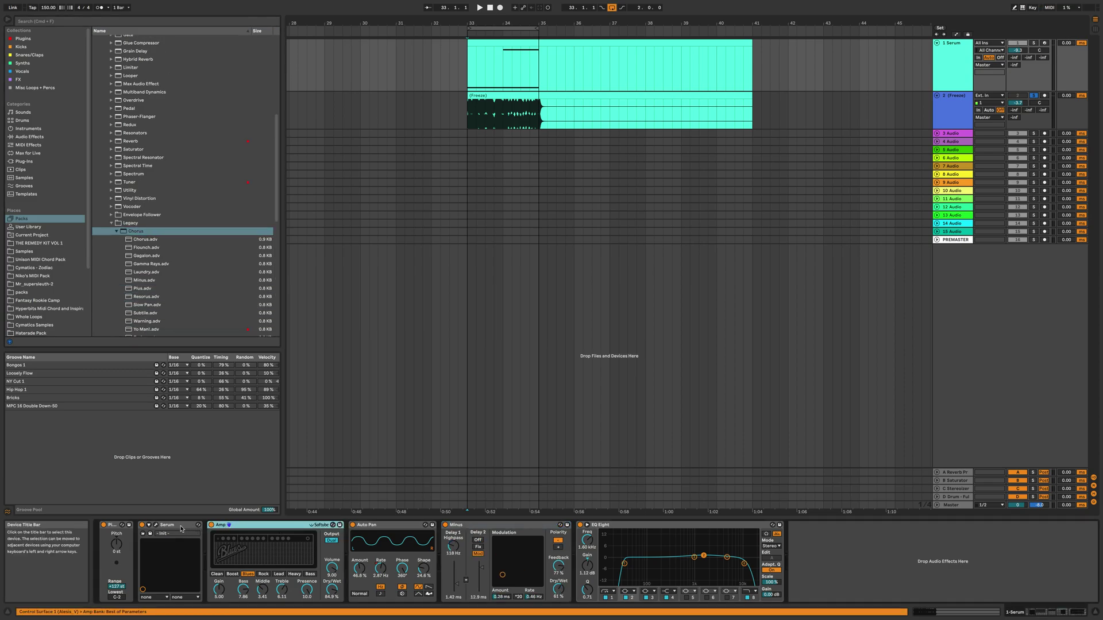
pyautogui.click(486, 499)
pyautogui.press('super+z')
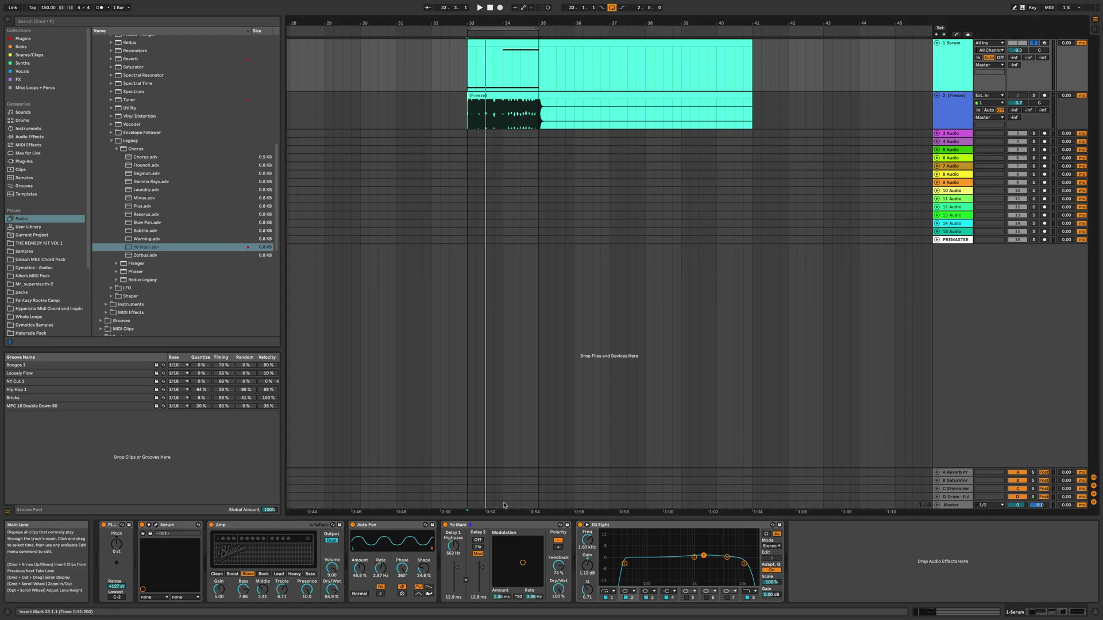